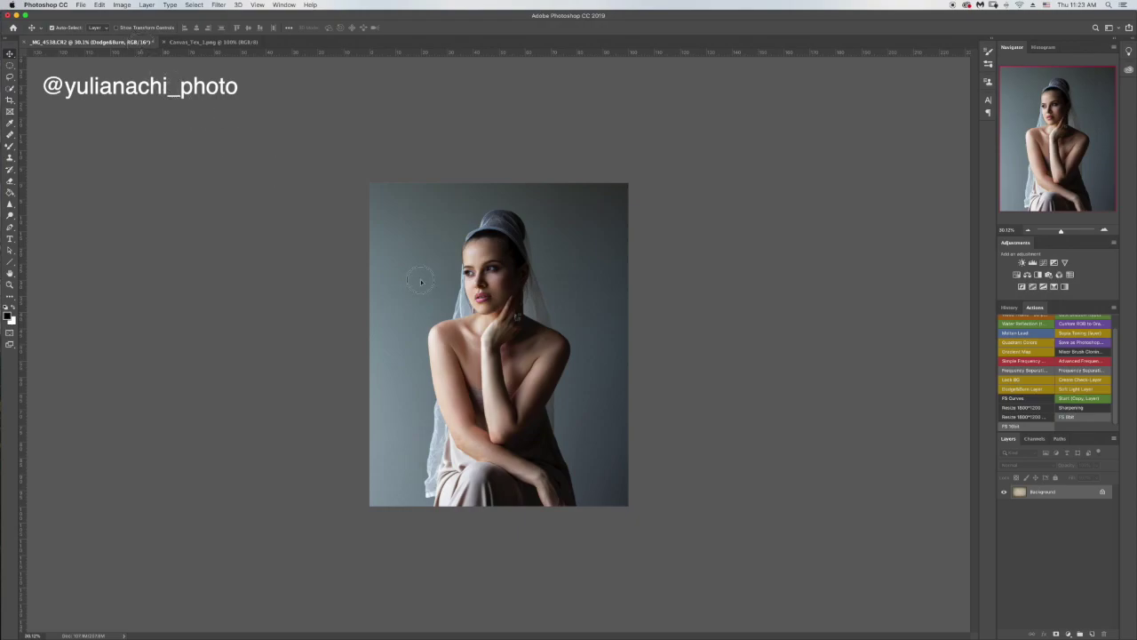
Switch back to the _MG_4538.CR2 portrait document
click(457, 309)
Paste the canvas texture, converting its colours to ProPhoto RGB, and rotate it upright
key(super+v)
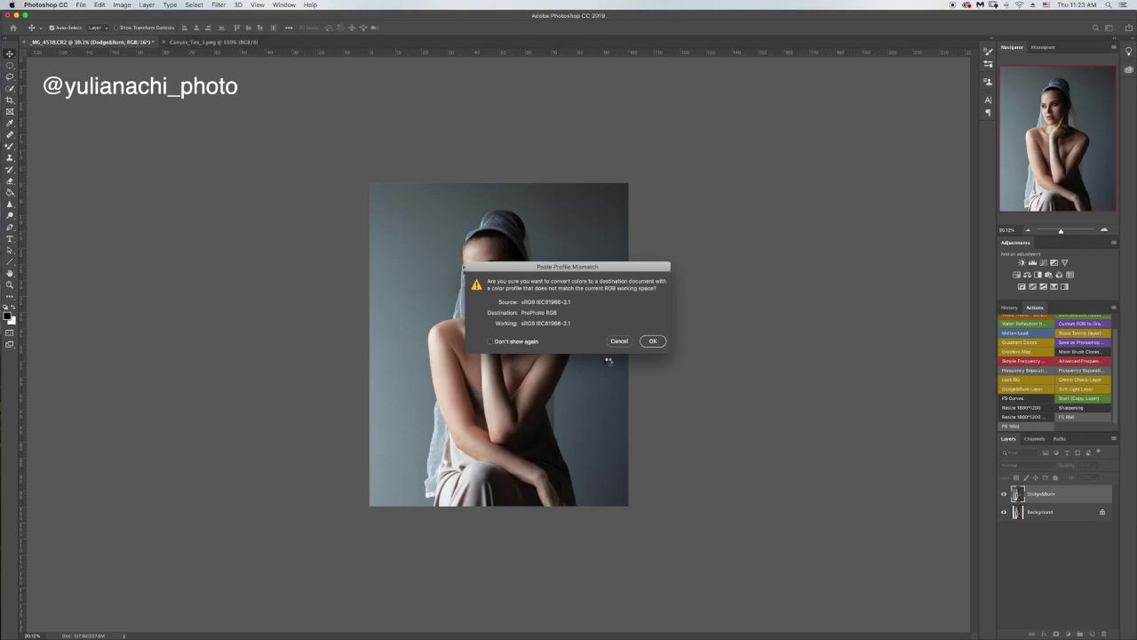
key(Return)
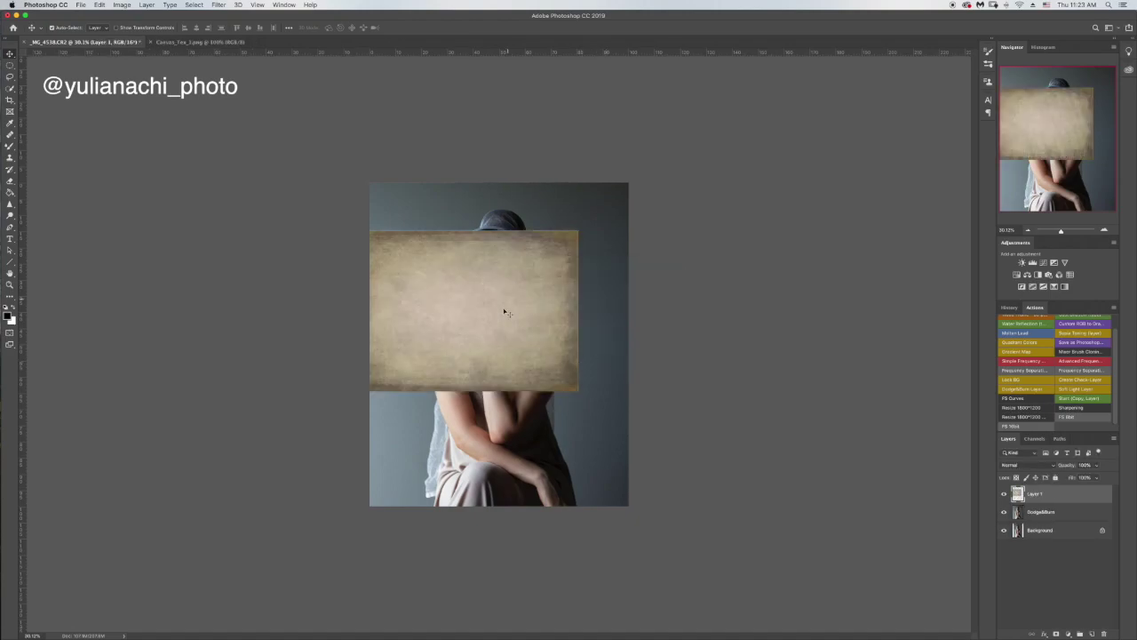
key(super+t)
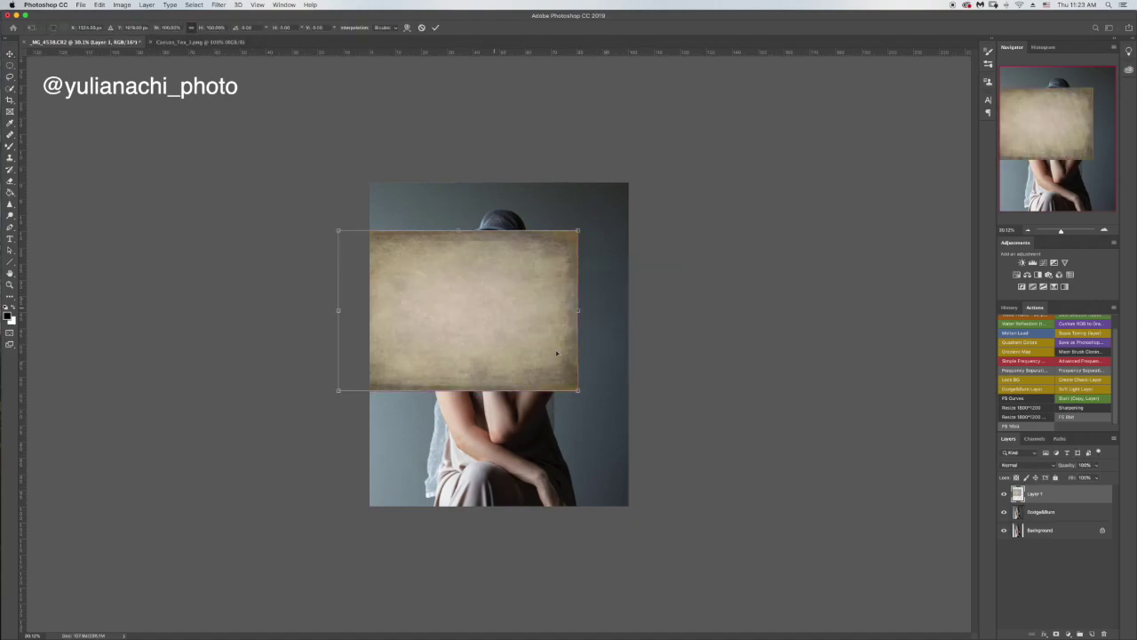
drag(587, 402, 540, 183)
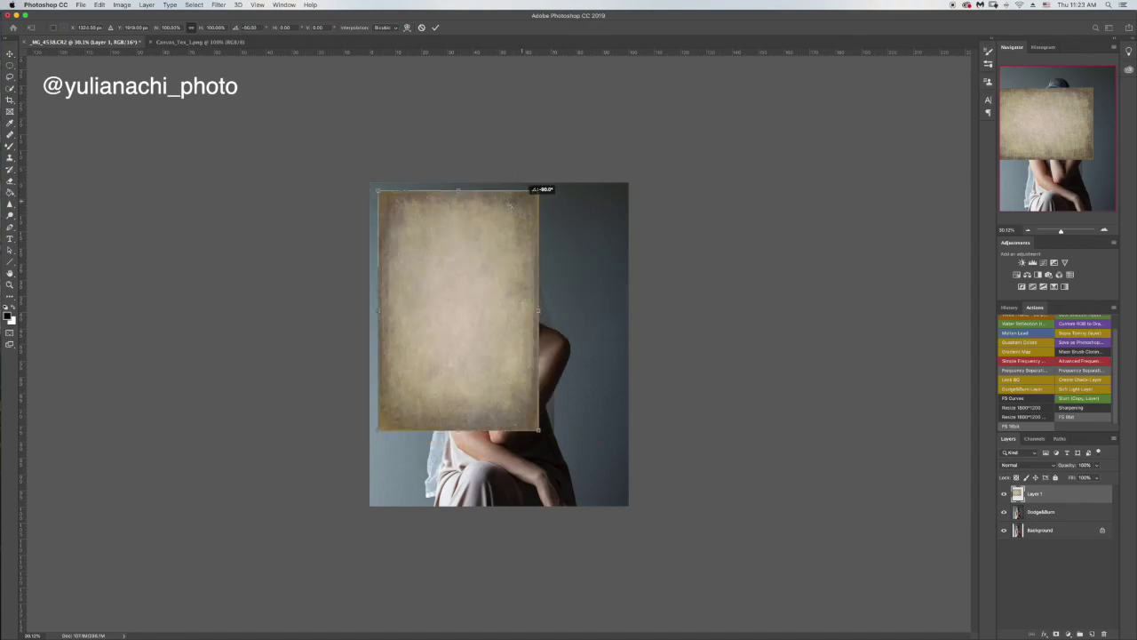
Stretch the texture to about 136% so it covers the whole portrait, and commit the transform
drag(468, 245, 459, 242)
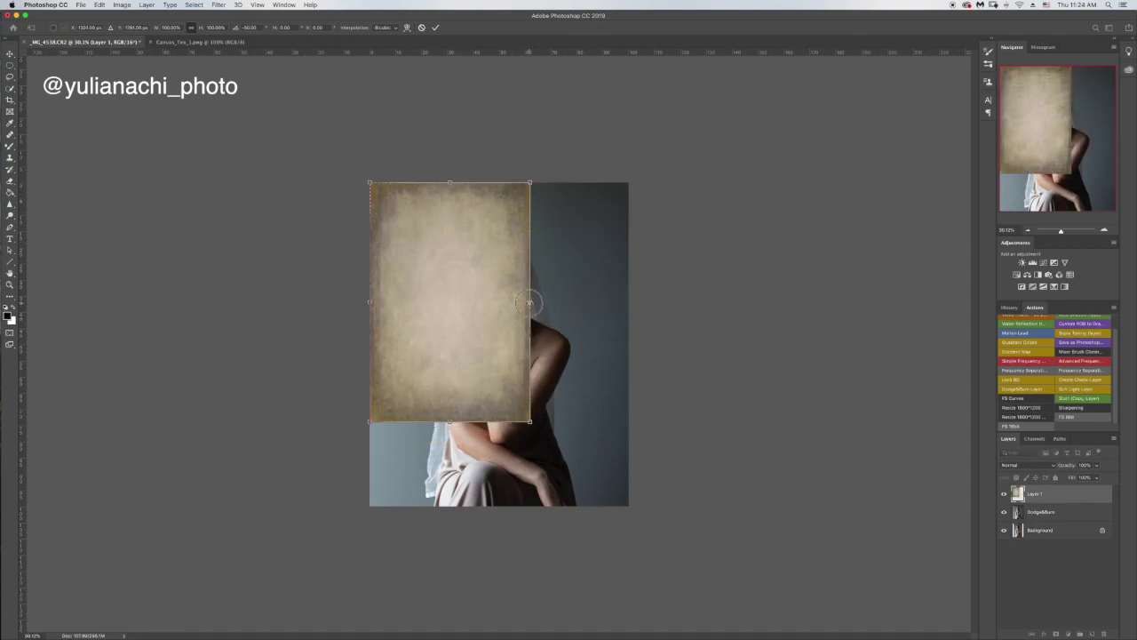
drag(534, 304, 579, 297)
drag(513, 315, 508, 348)
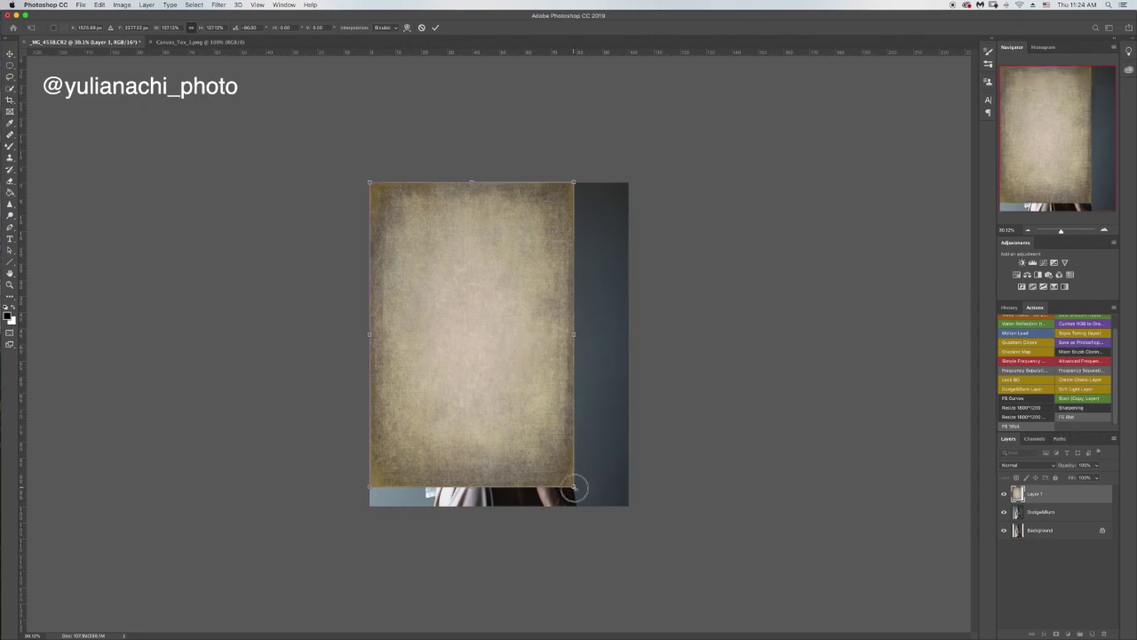
drag(574, 487, 589, 505)
drag(587, 344, 628, 341)
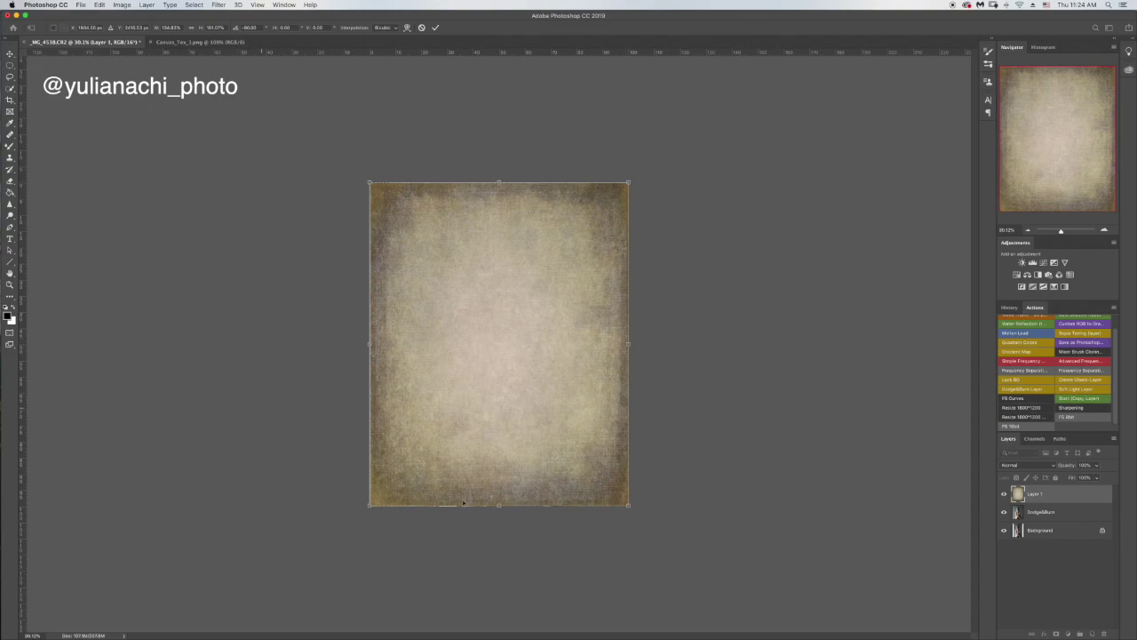
click(437, 28)
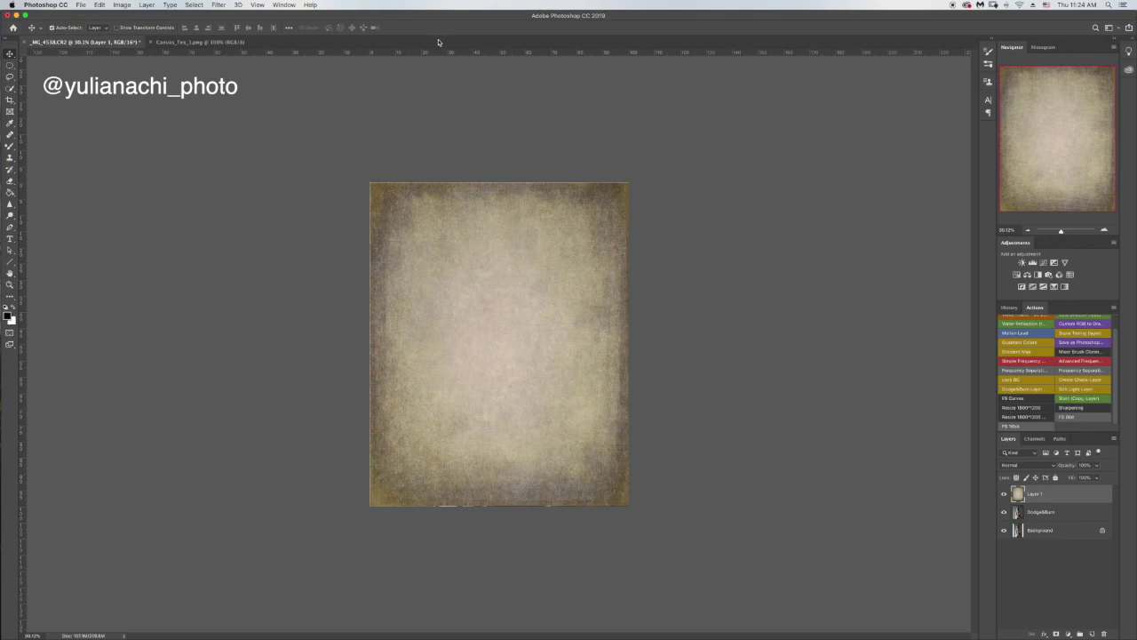
Hide Layer 1, target the Dodge&Burn layer, and auto-select the woman with Select Subject
click(1004, 494)
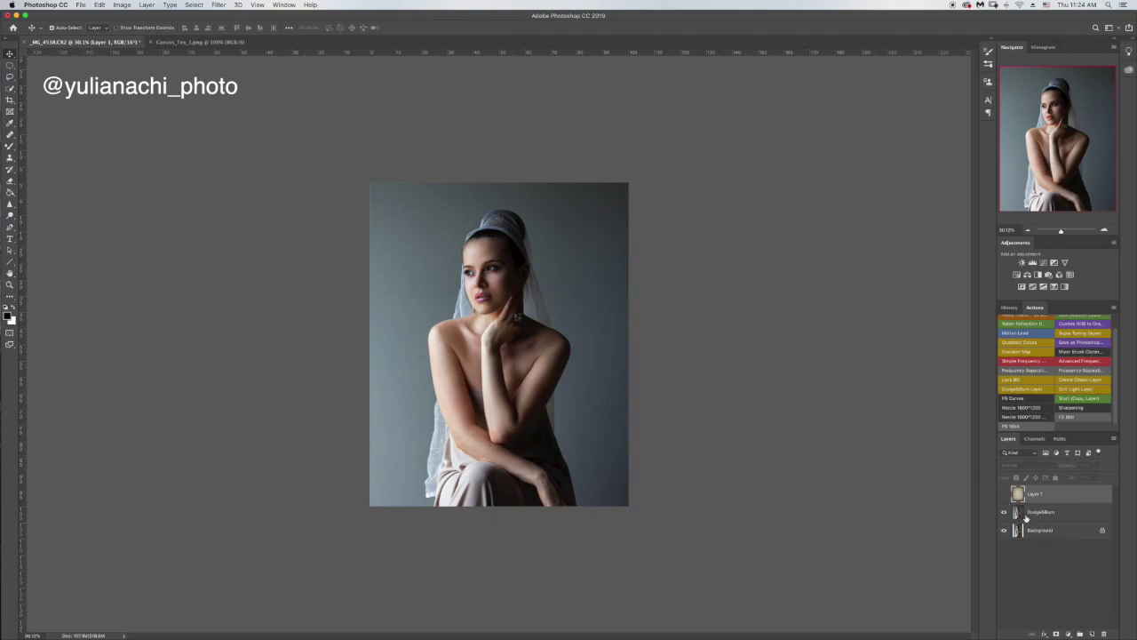
click(1022, 518)
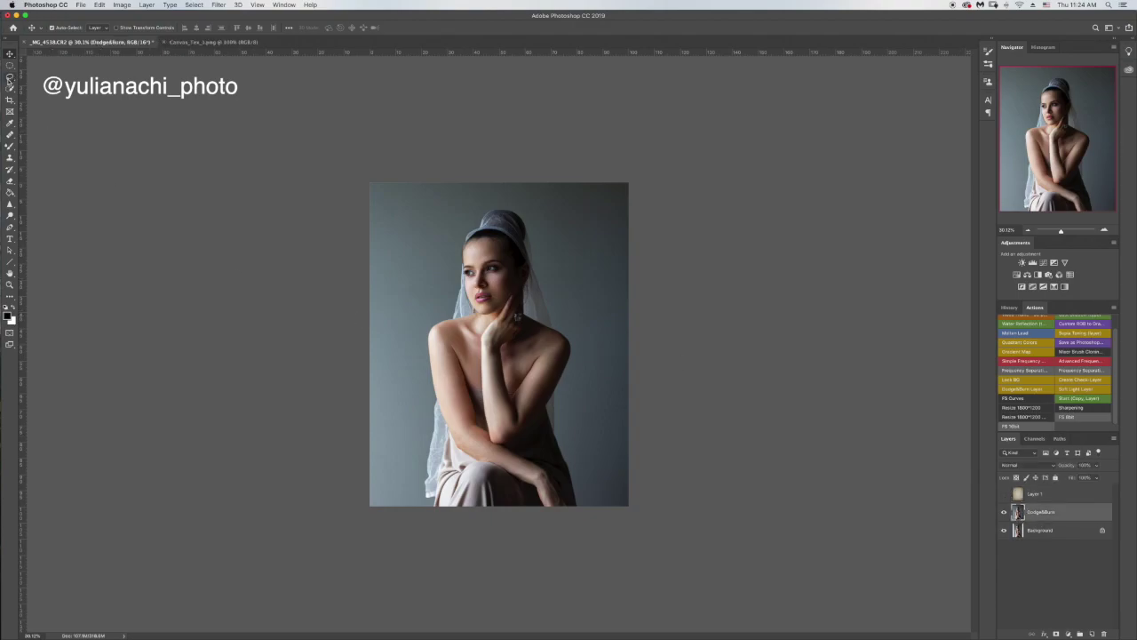
click(11, 90)
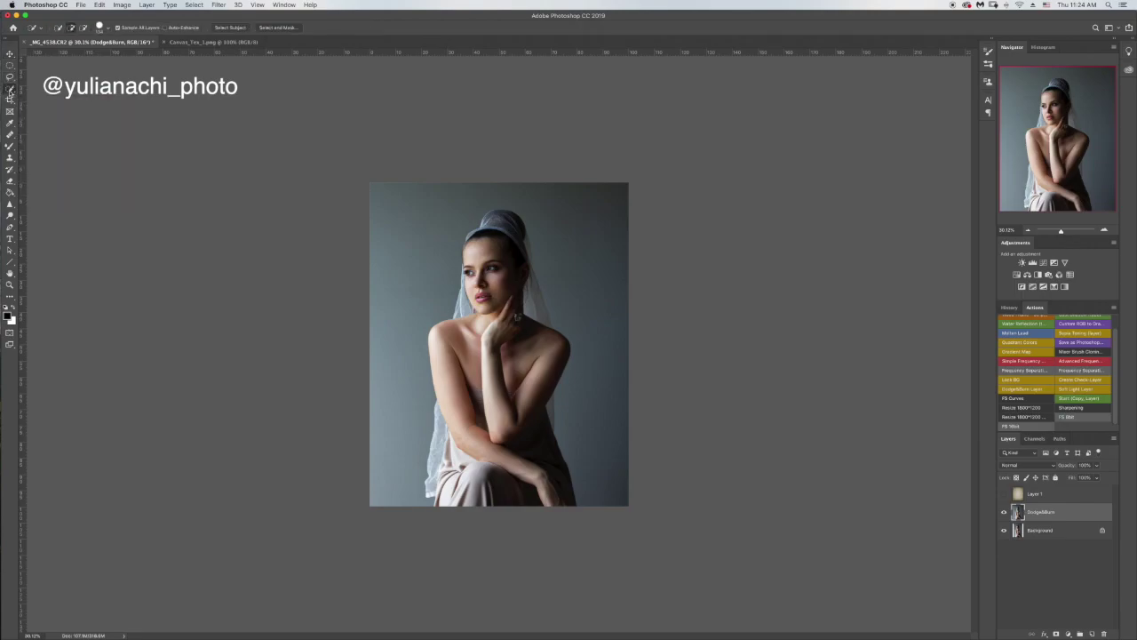
click(228, 29)
Add the veil beside her head to the selection, then invert it to select the backdrop
drag(529, 299, 510, 314)
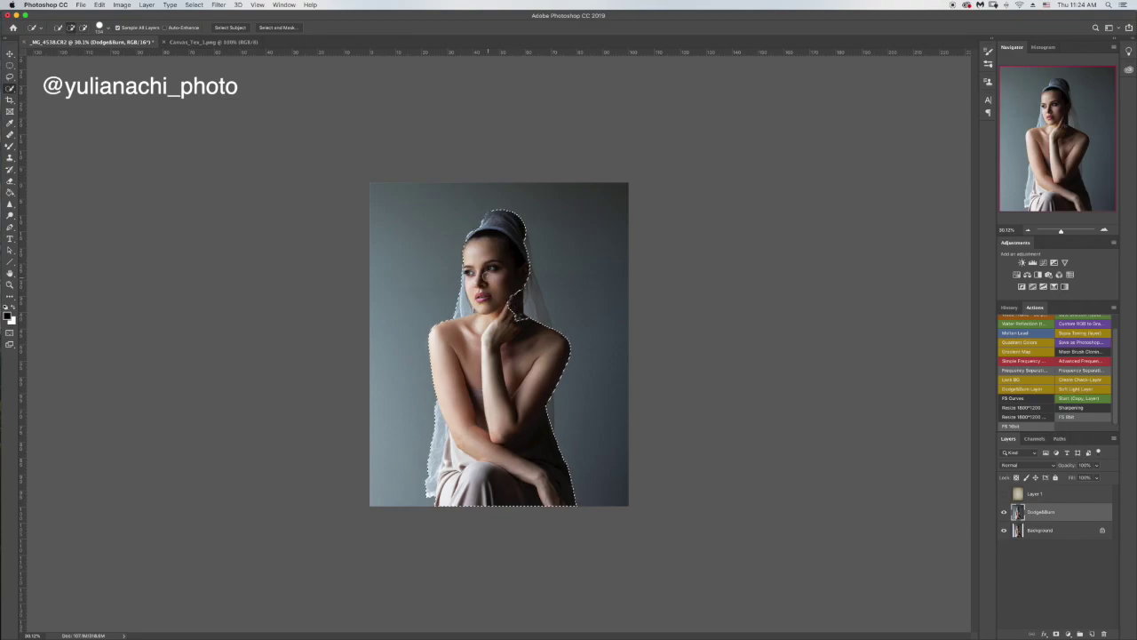
key(super+z)
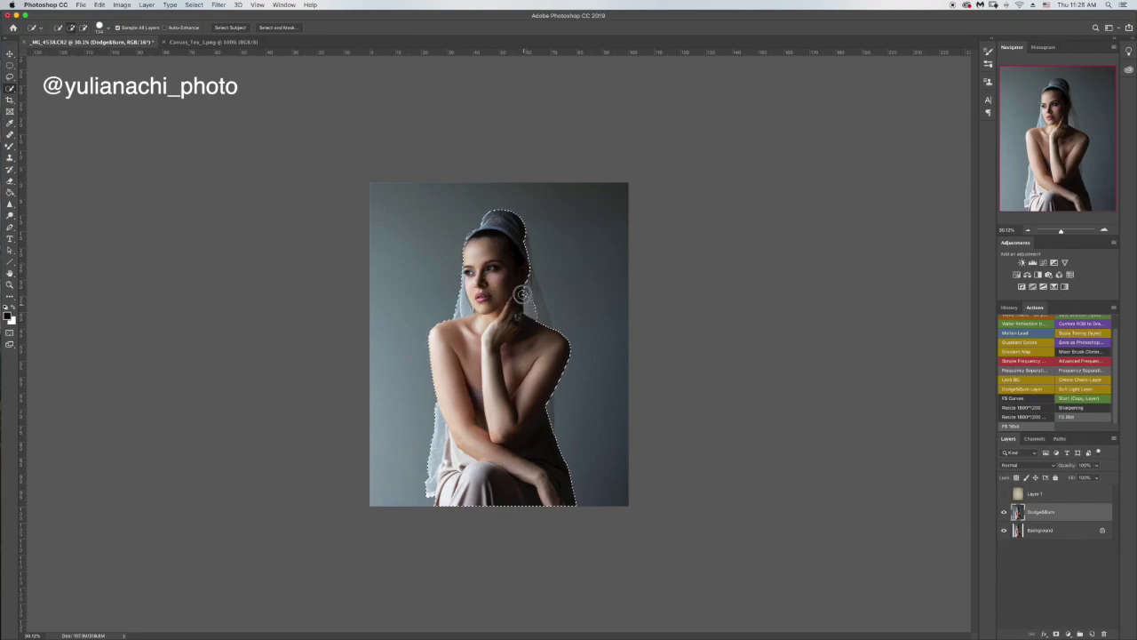
drag(540, 325, 524, 258)
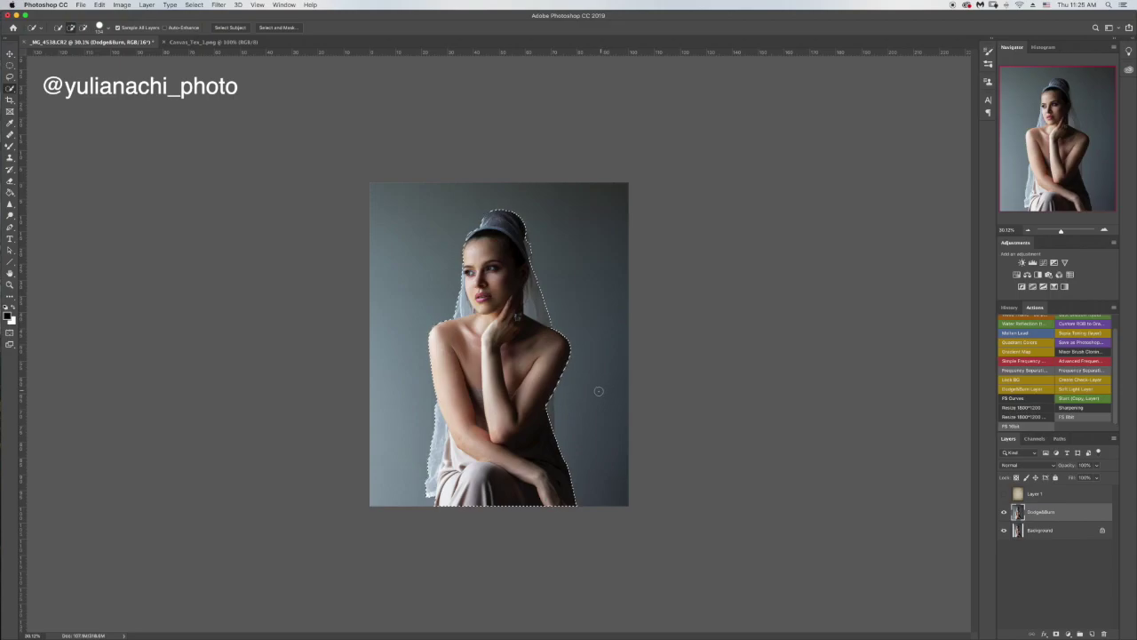
key(shift+super+i)
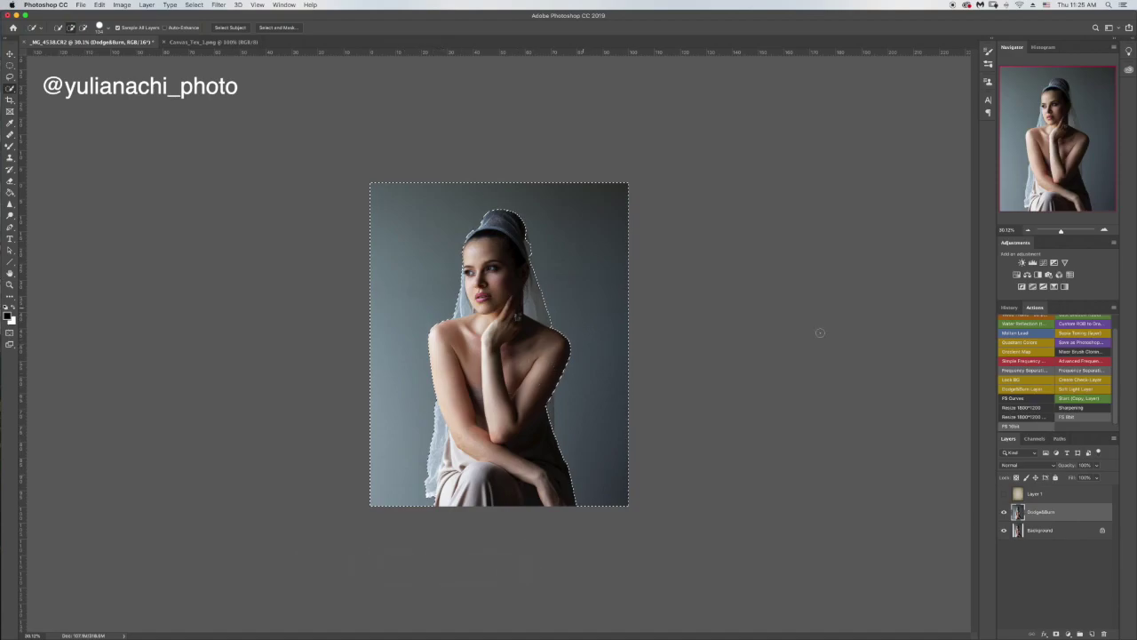
Show Layer 1 again and mask the texture away from the woman
click(1031, 500)
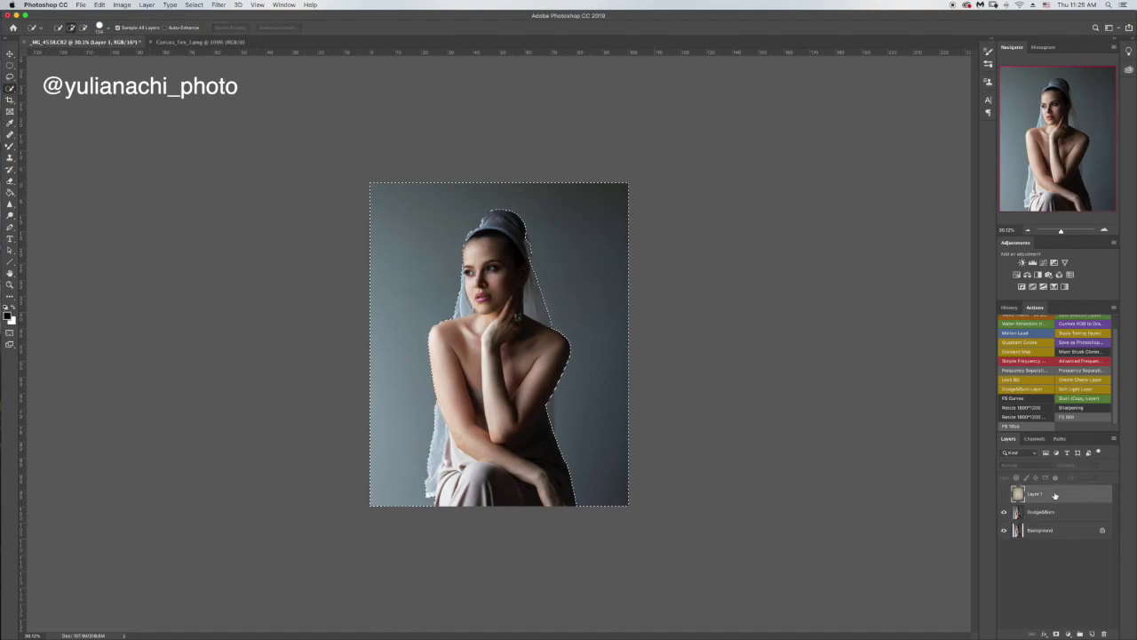
click(1004, 494)
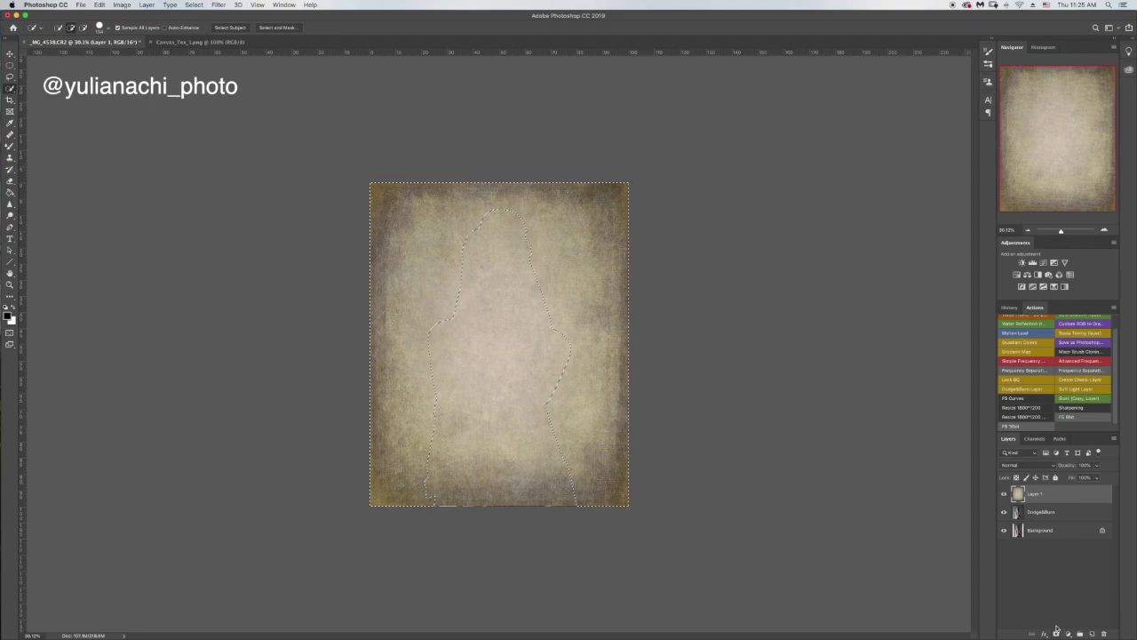
click(1055, 633)
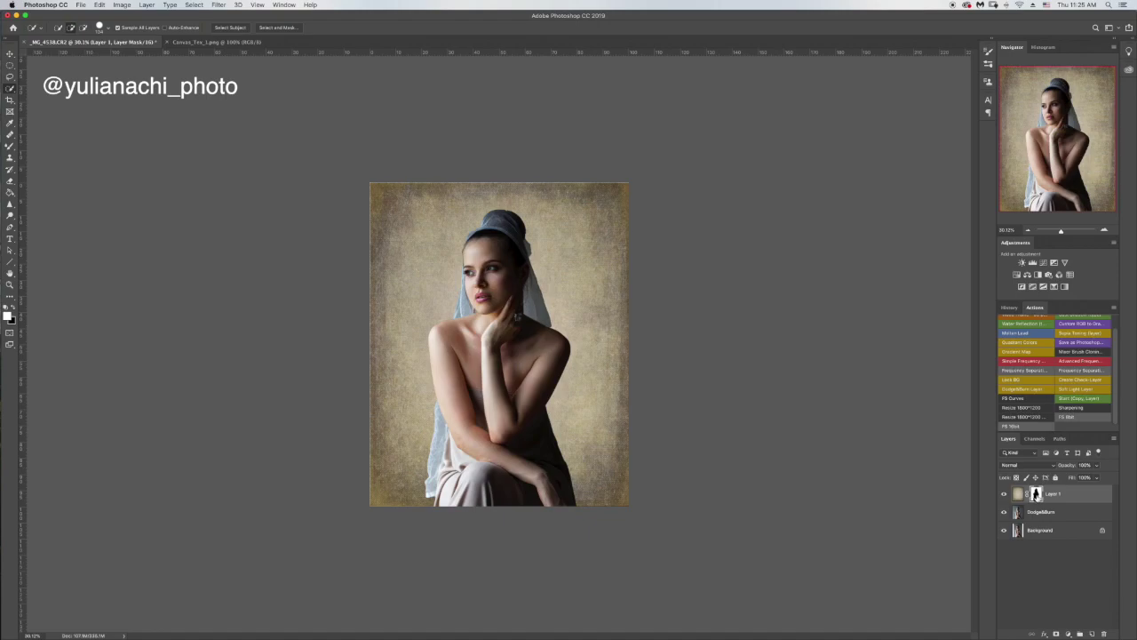
Feather the texture mask's edge and lower Layer 1's opacity to about 46%
double_click(1037, 494)
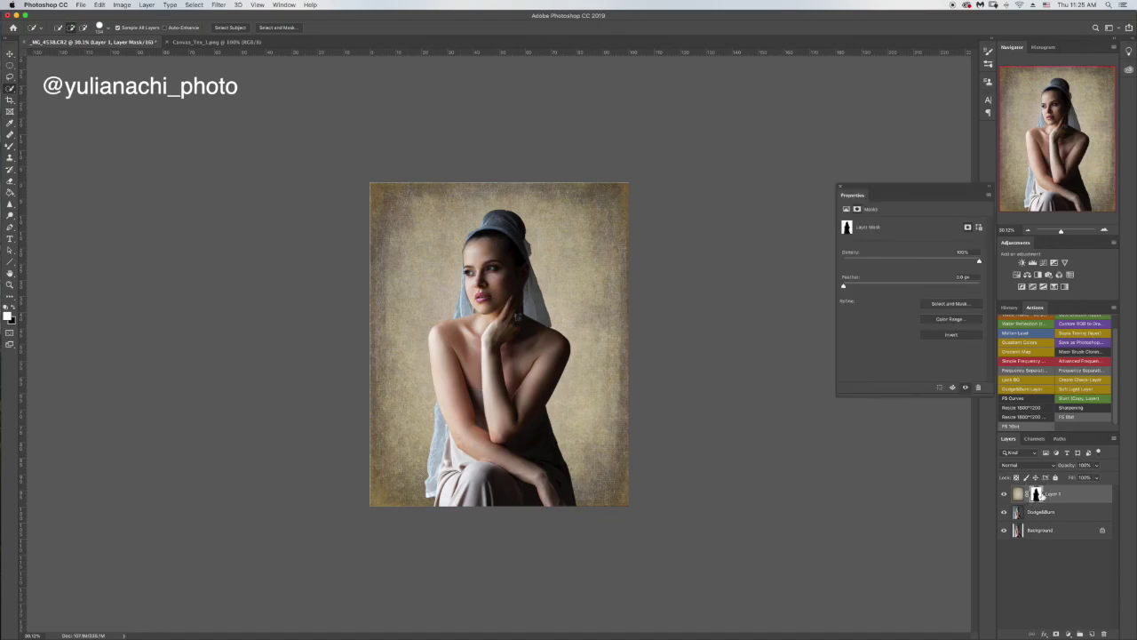
drag(844, 286, 879, 286)
click(841, 189)
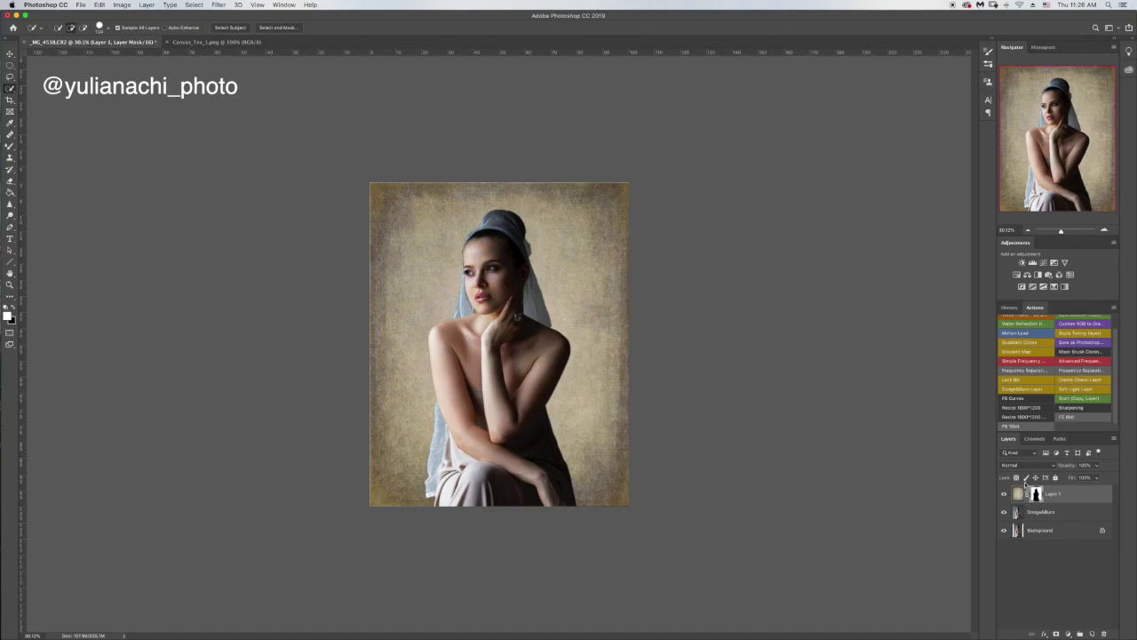
drag(1073, 469, 1031, 460)
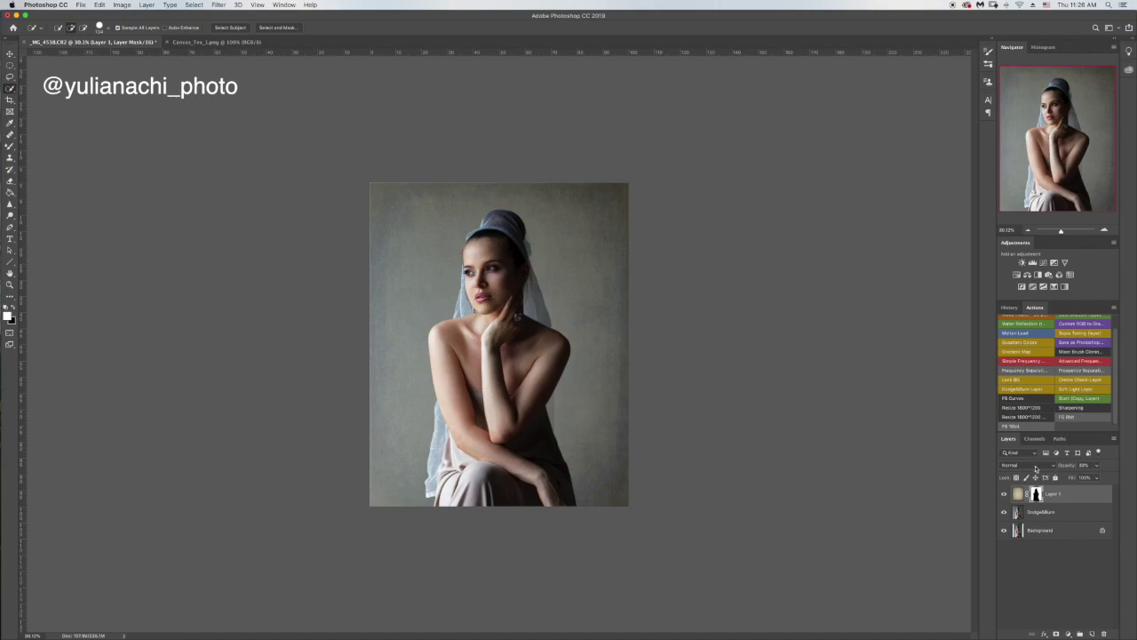
click(1036, 466)
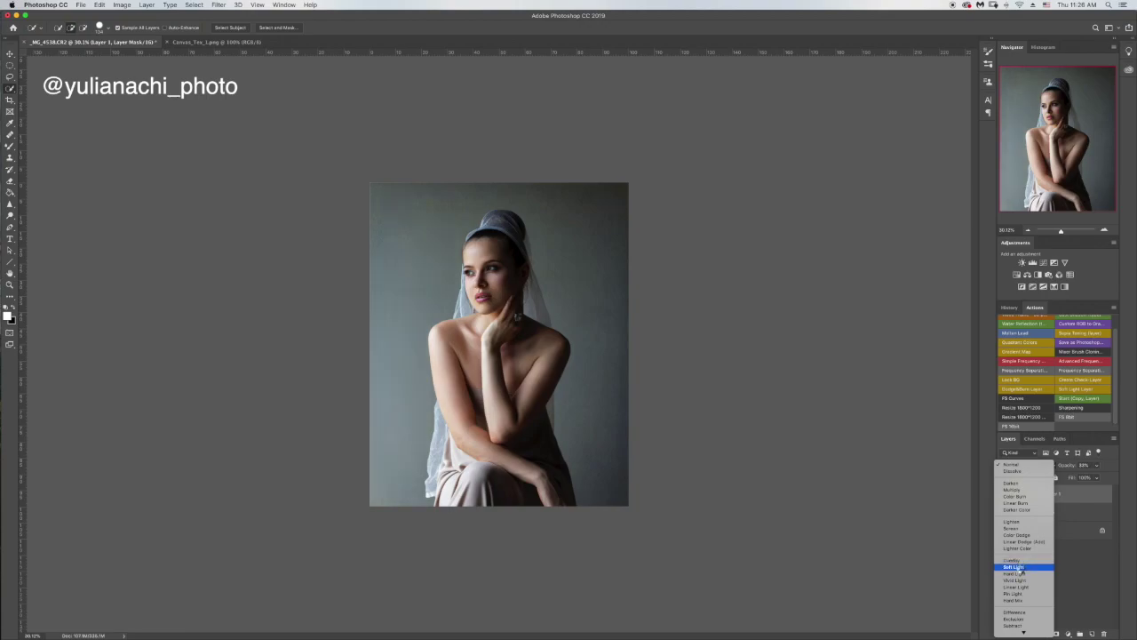
Blend Layer 1 in Soft Light at about 48% opacity, then add a Curves adjustment layer
click(1016, 567)
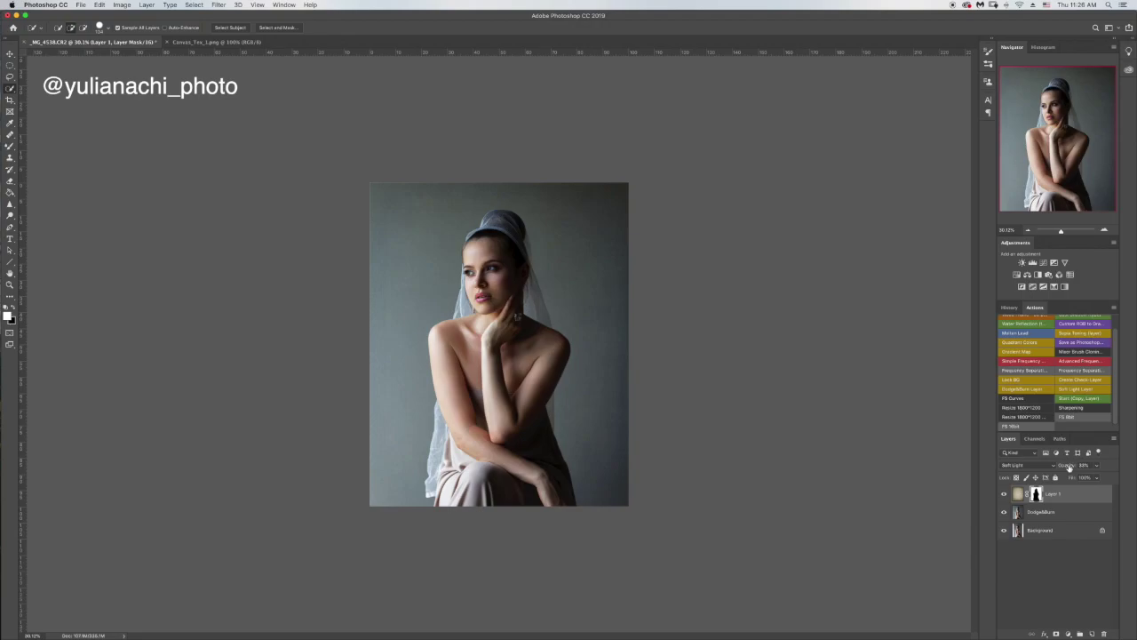
drag(1069, 468, 1073, 465)
click(1005, 495)
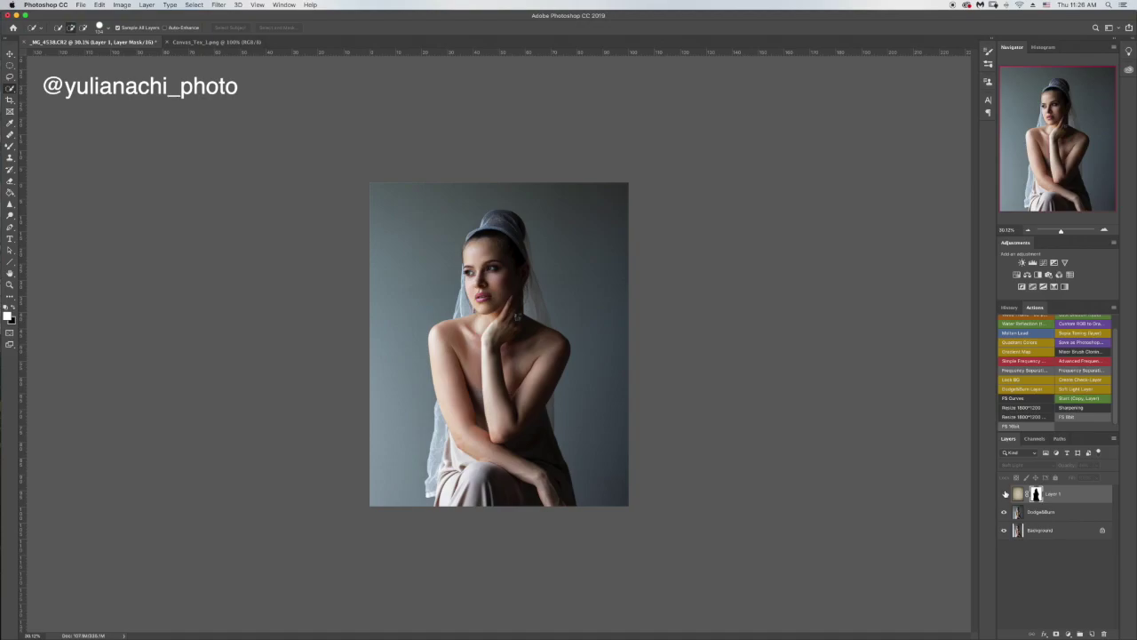
click(1006, 495)
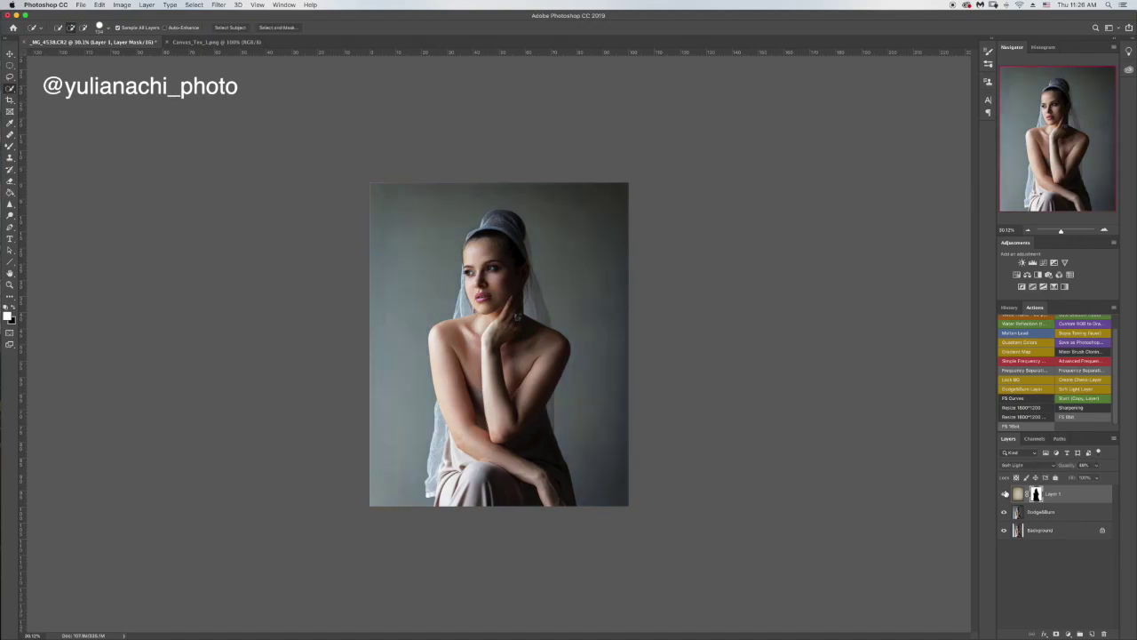
click(1043, 264)
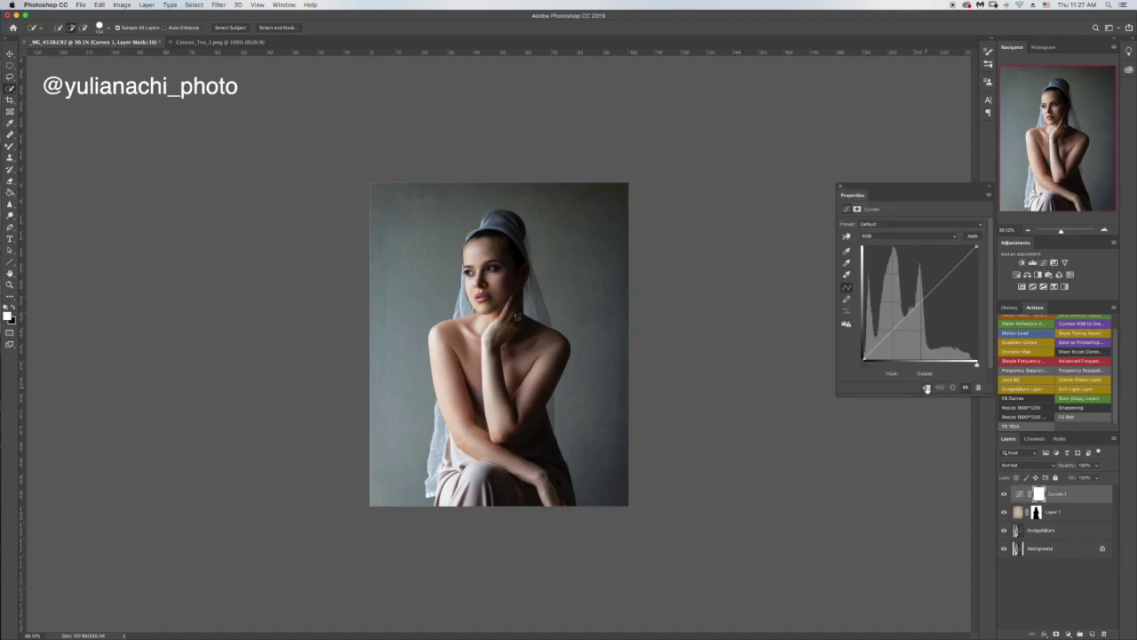
Clip Curves 1 to Layer 1 and pull the midtones down slightly
click(927, 389)
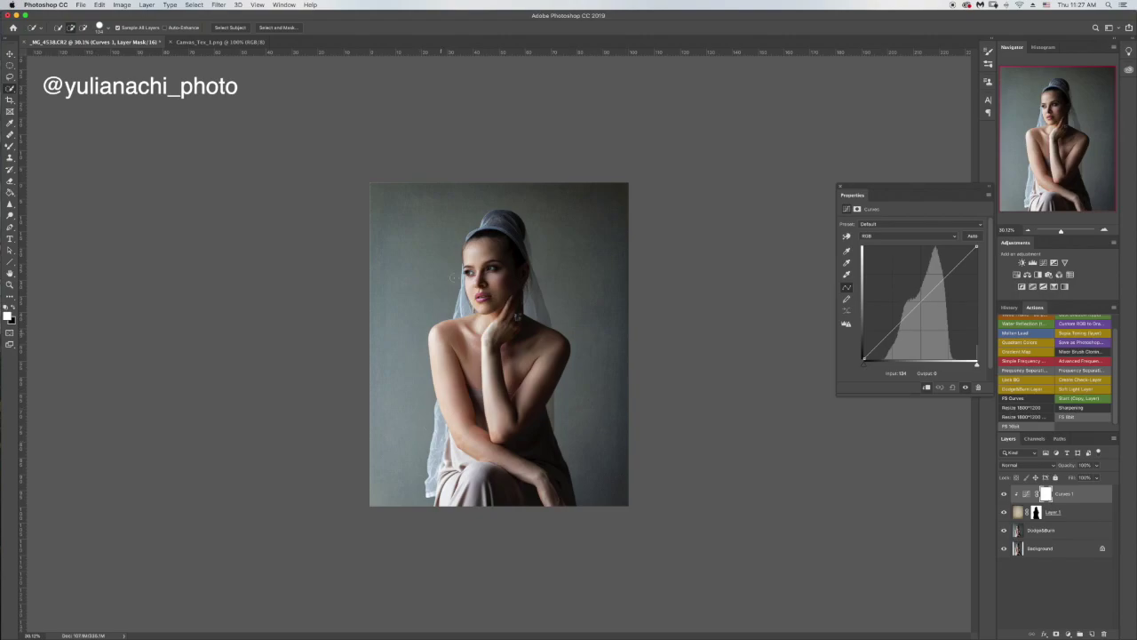
click(920, 303)
drag(921, 303, 924, 305)
click(965, 389)
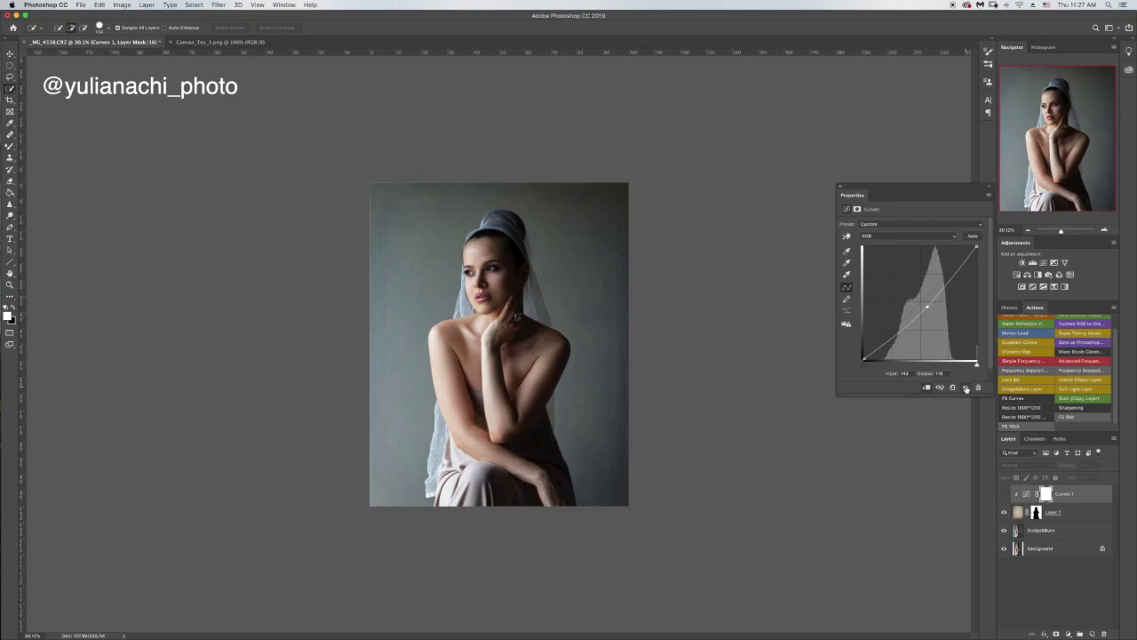
click(966, 388)
Move the curve's black and white points inward to deepen shadows and brighten highlights
drag(865, 359, 869, 359)
click(869, 359)
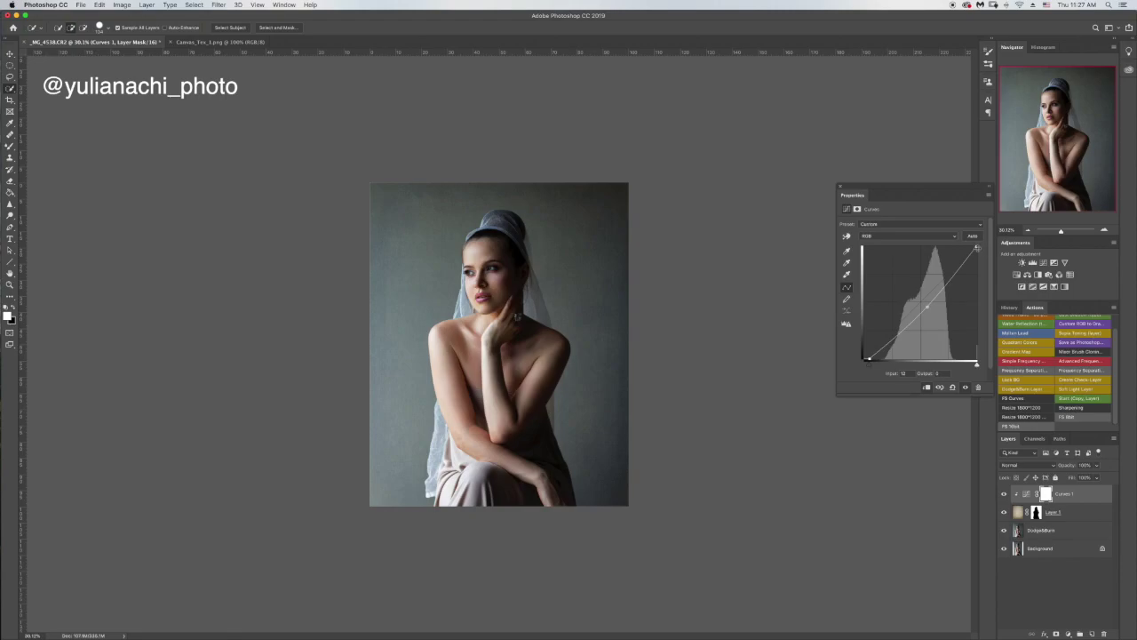
mouse_move(977, 249)
mouse_down()
mouse_move(963, 236)
mouse_move(969, 247)
mouse_up()
drag(967, 247, 969, 245)
drag(968, 247, 969, 247)
click(965, 388)
click(966, 389)
click(840, 188)
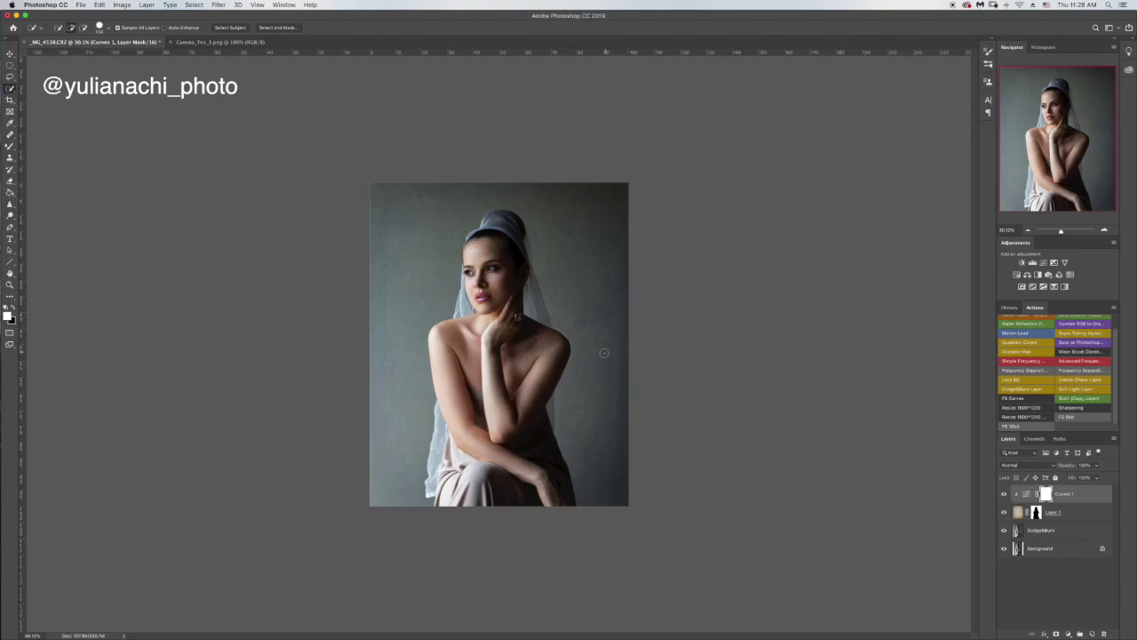
Compare with the texture hidden, then add a Color Lookup adjustment layer
click(1005, 513)
click(1005, 513)
click(1070, 275)
Apply the Bleach Bypass.look LUT and lower the Color Lookup layer's opacity
click(924, 225)
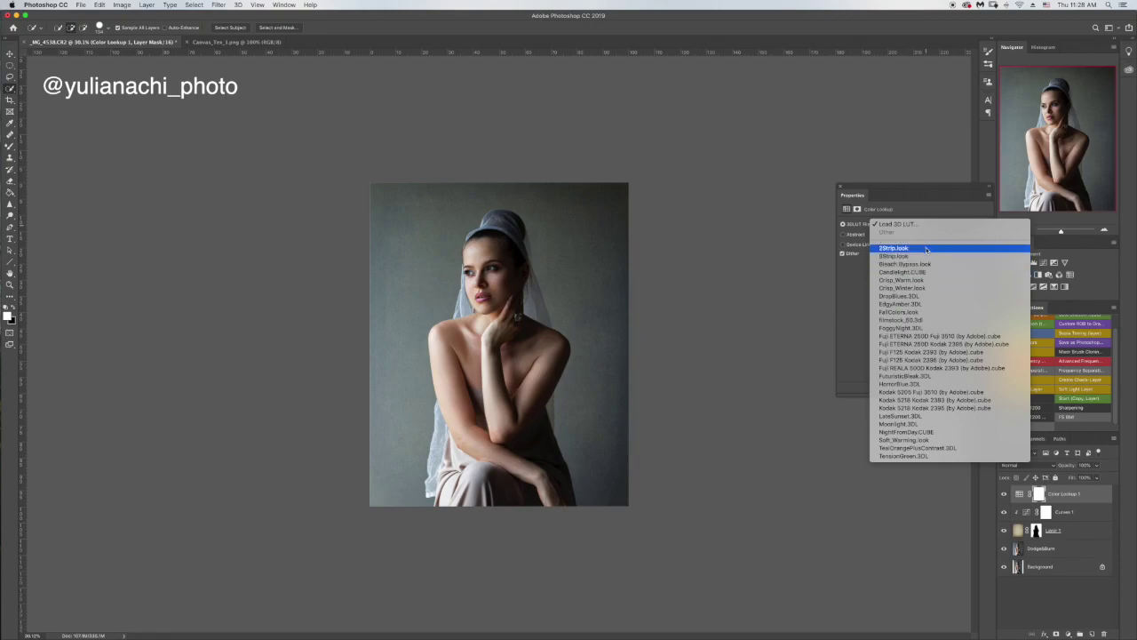
click(930, 265)
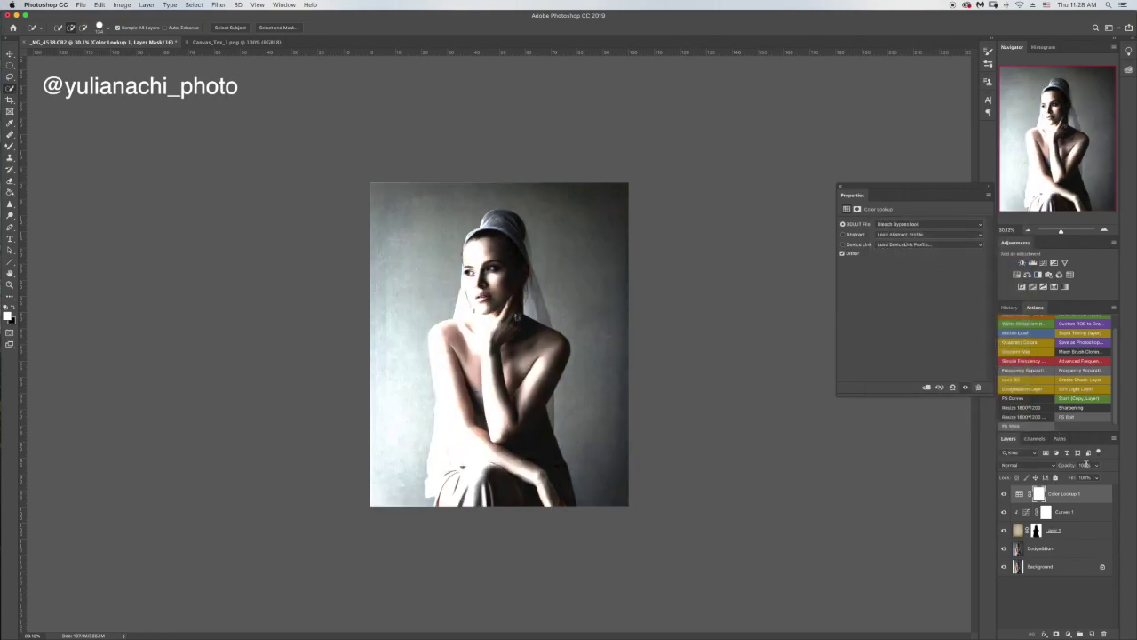
click(1063, 465)
drag(1057, 466, 1029, 466)
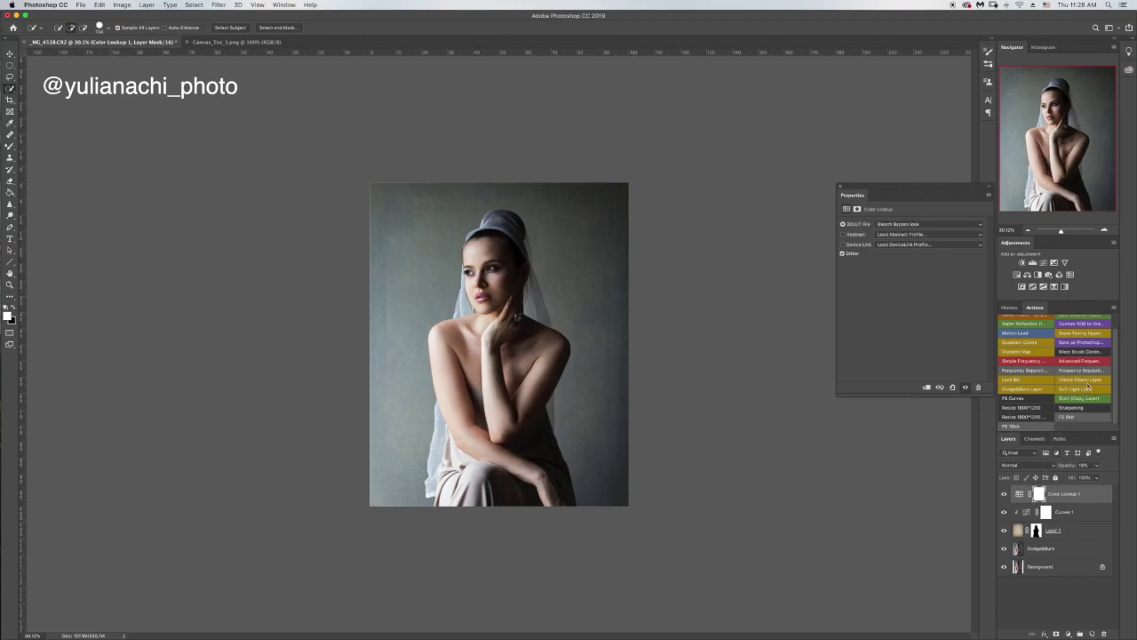
Switch the 3DLUT File lookup to Candlelight.CUBE
click(931, 225)
click(933, 233)
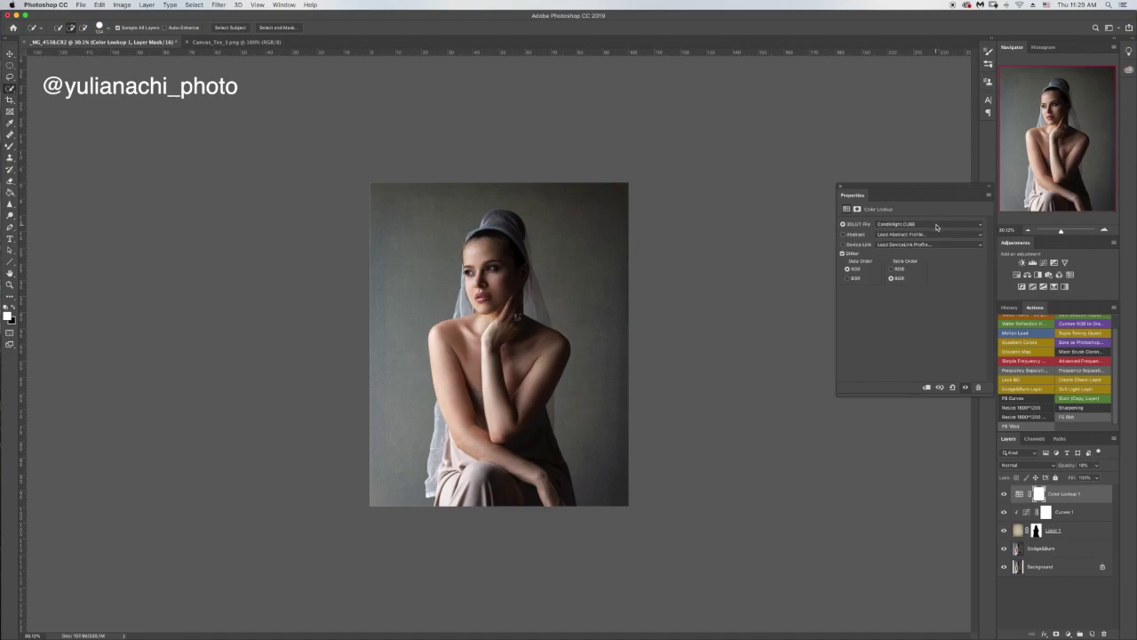
click(936, 228)
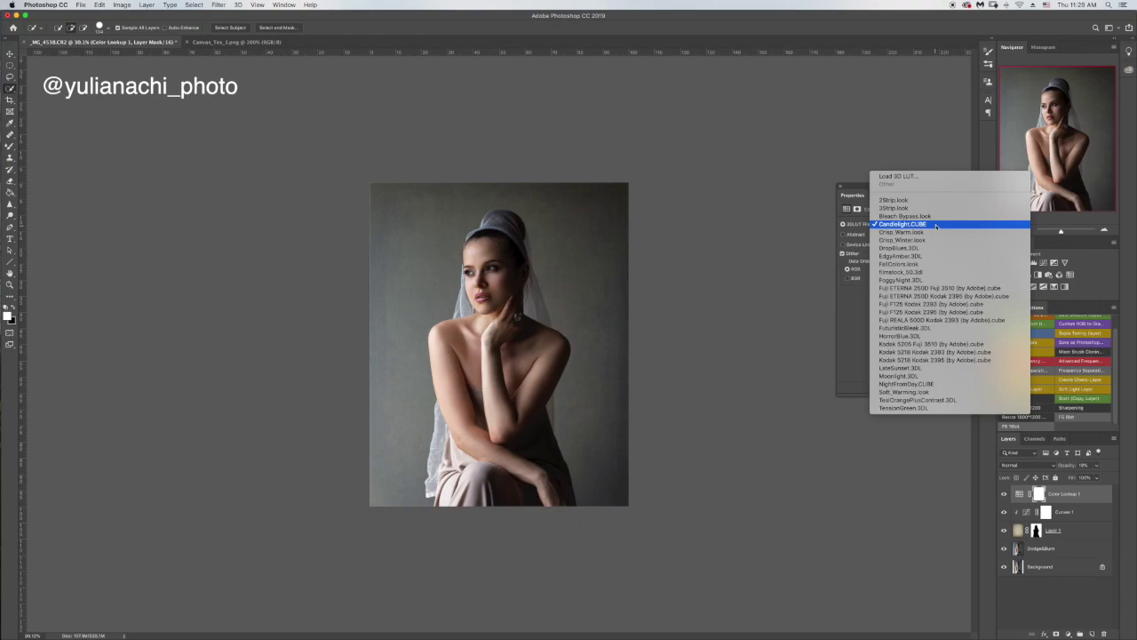
Try Crisp_Warm.look, then switch the lookup to Crisp_Winter.look for a cooler tone
click(932, 233)
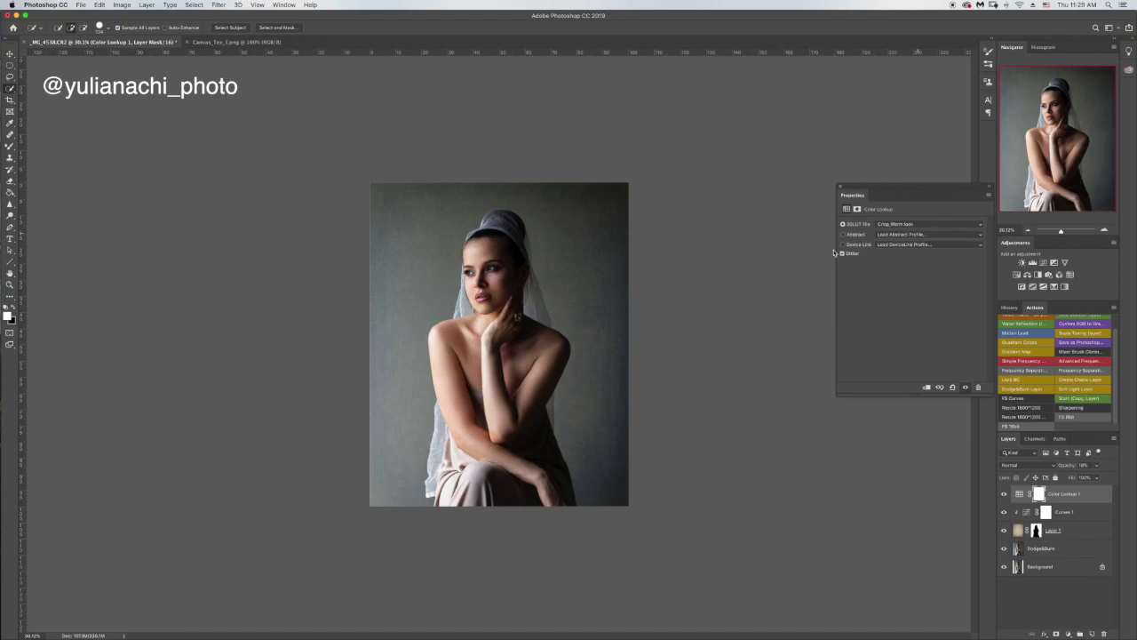
click(945, 227)
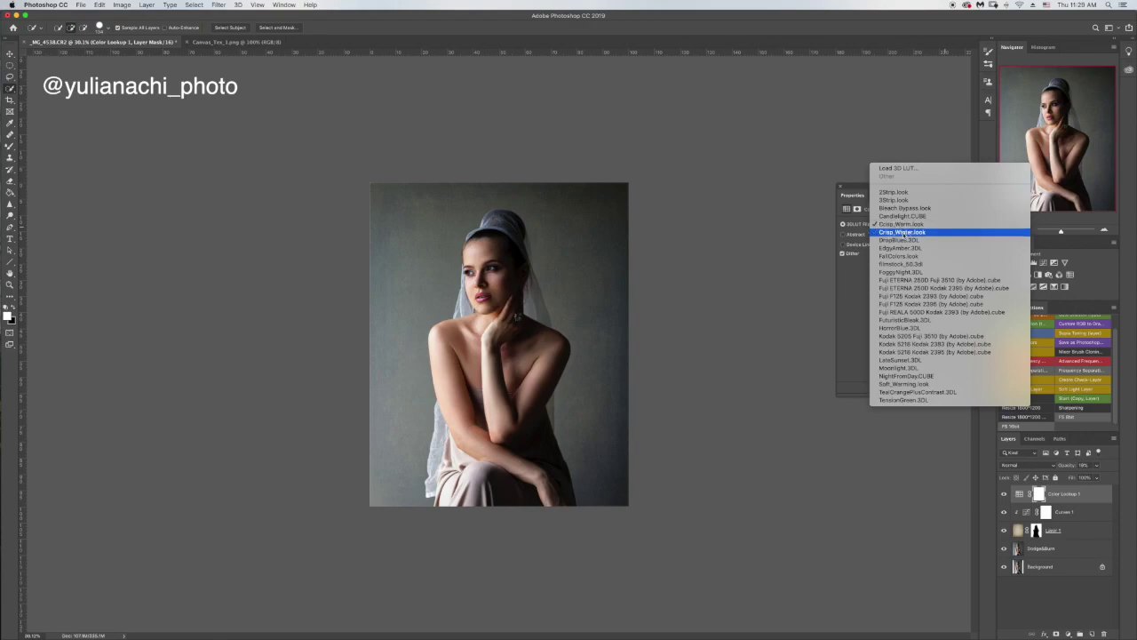
click(904, 232)
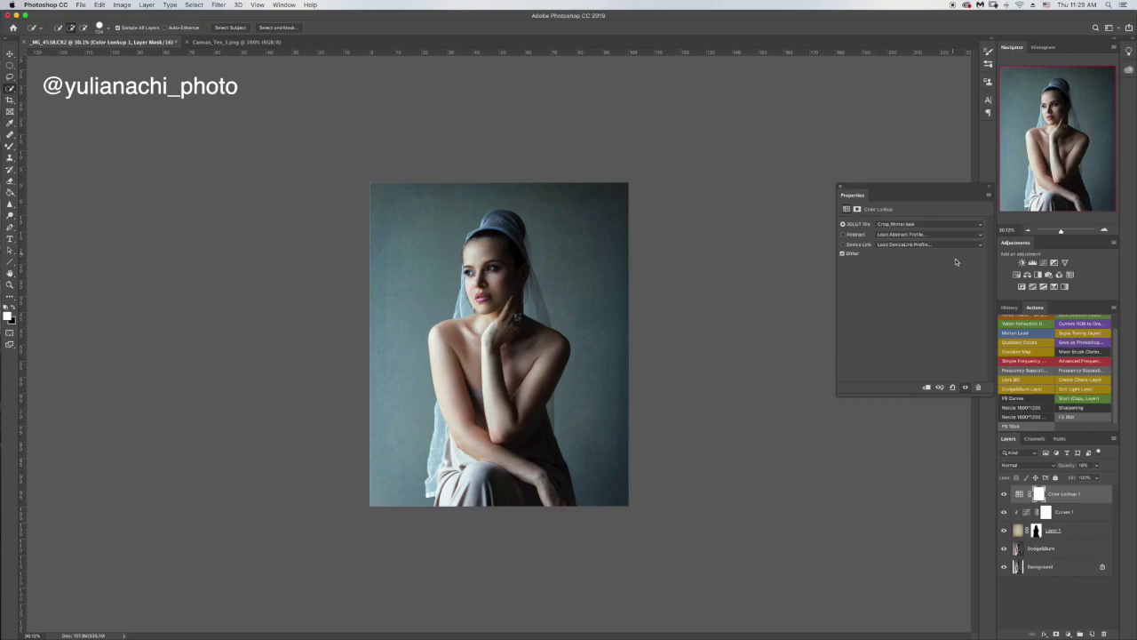
Toggle the Crisp_Winter lookup off and on to compare, then close its settings
click(965, 388)
click(965, 388)
click(943, 228)
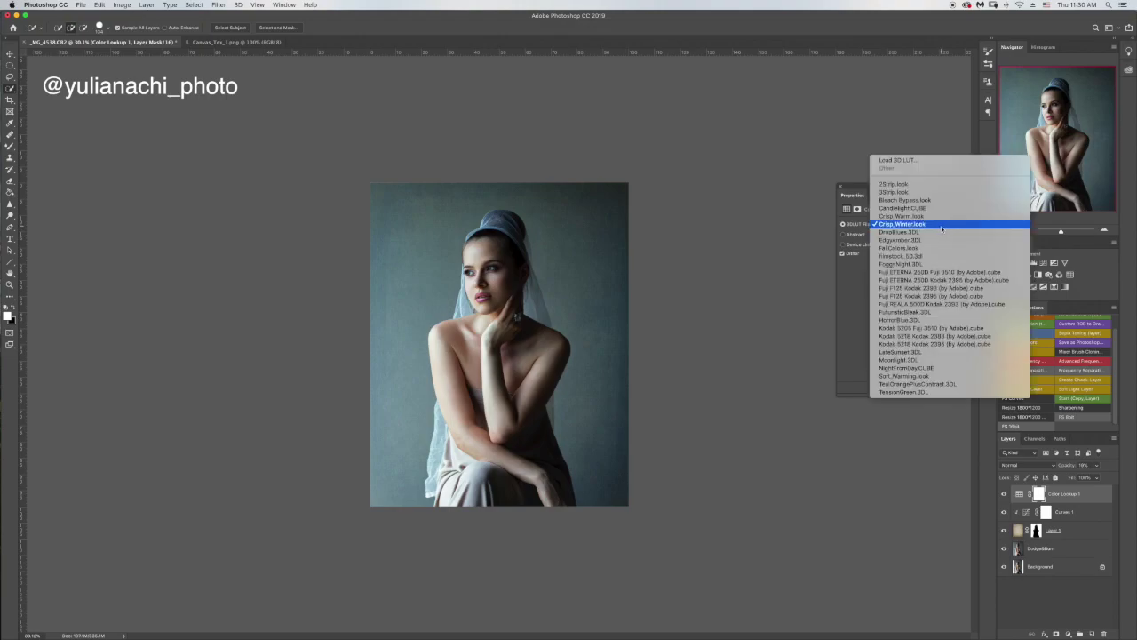
click(849, 189)
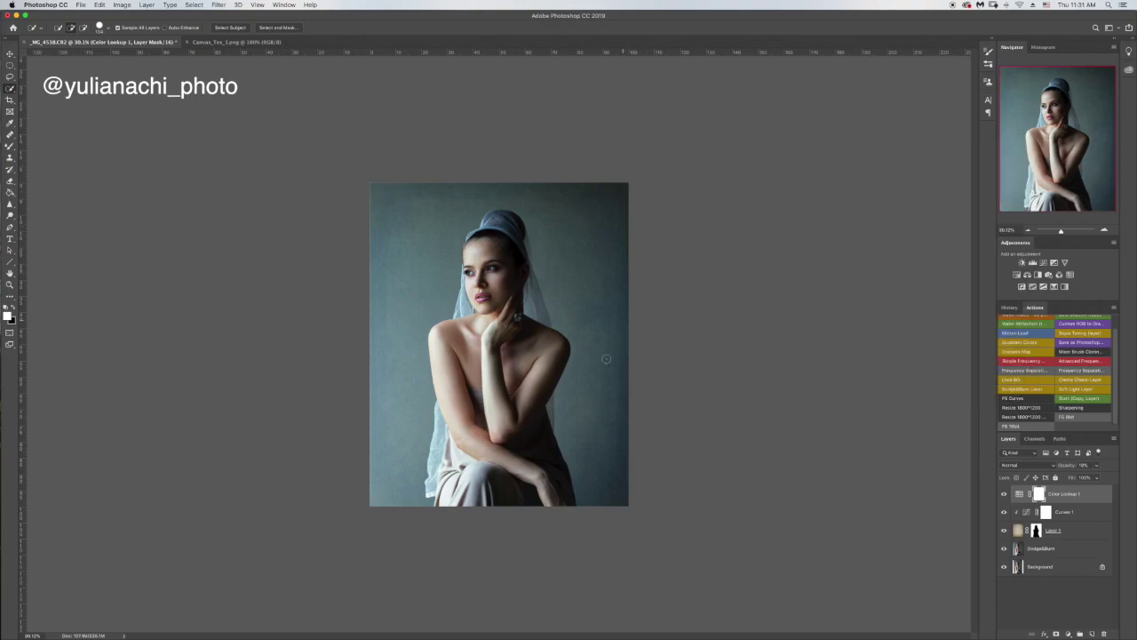